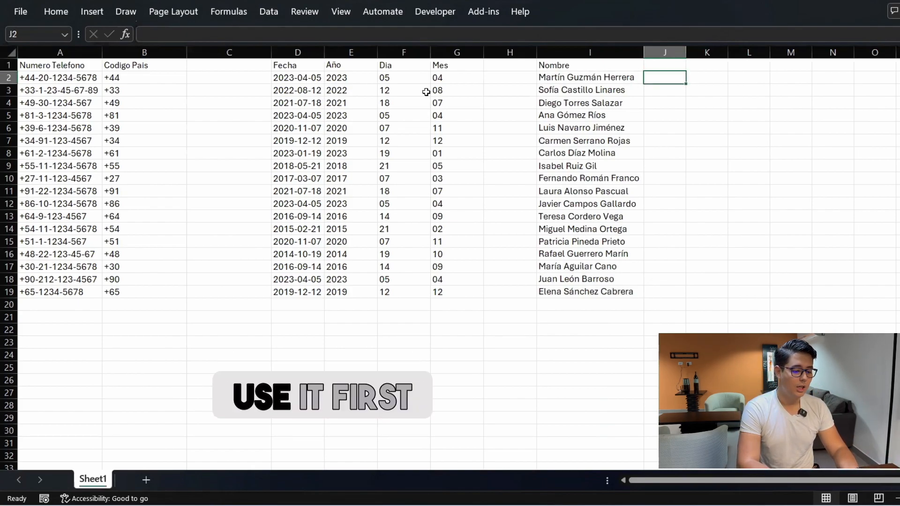
# Put the header Find in J1 and begin a find formula in J2
pyautogui.write('Find')
pyautogui.press('Return')
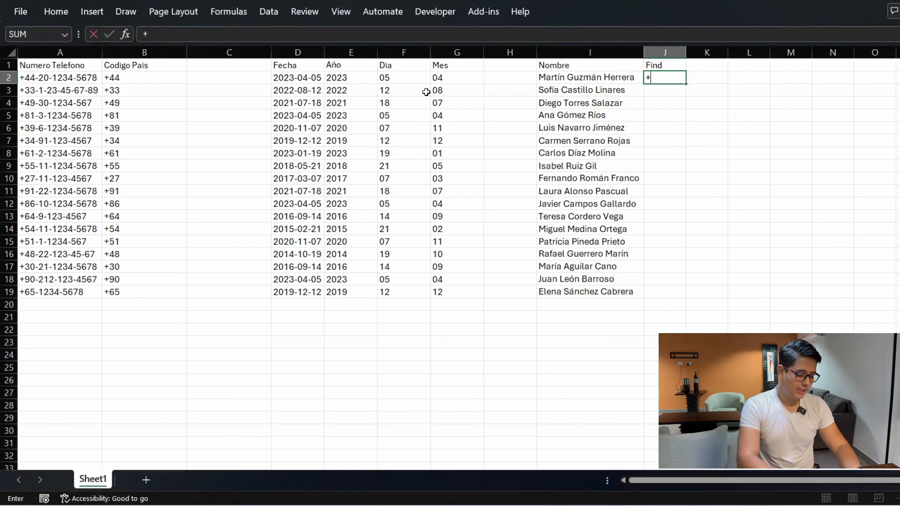
pyautogui.write('find')
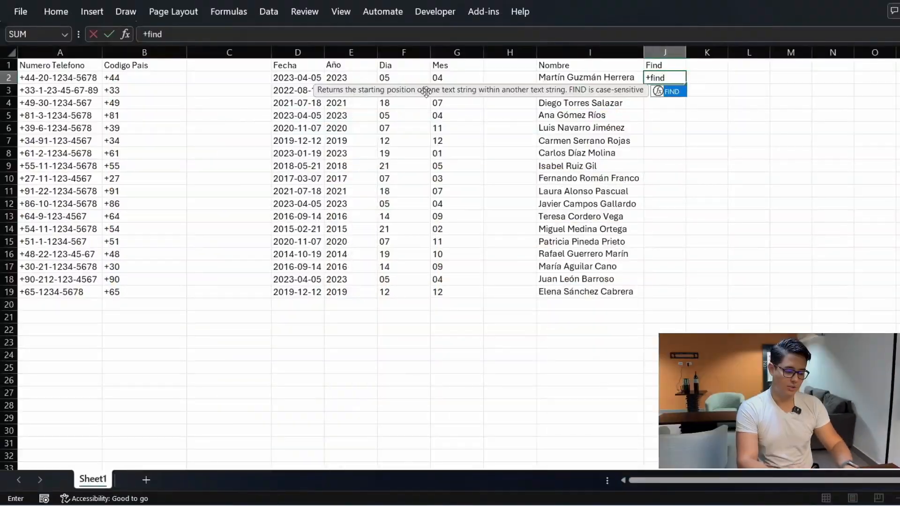
# Cancel the unfinished J2 entry so column J is blank again
pyautogui.press('Escape')
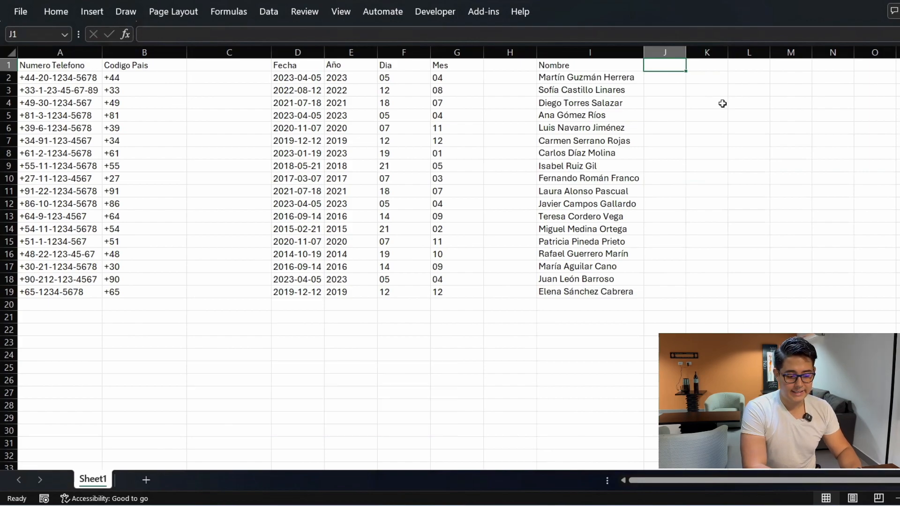
# Re-enter the header Find in J1
pyautogui.press('BackSpace')
pyautogui.press('BackSpace')
pyautogui.press('BackSpace')
pyautogui.press('BackSpace')
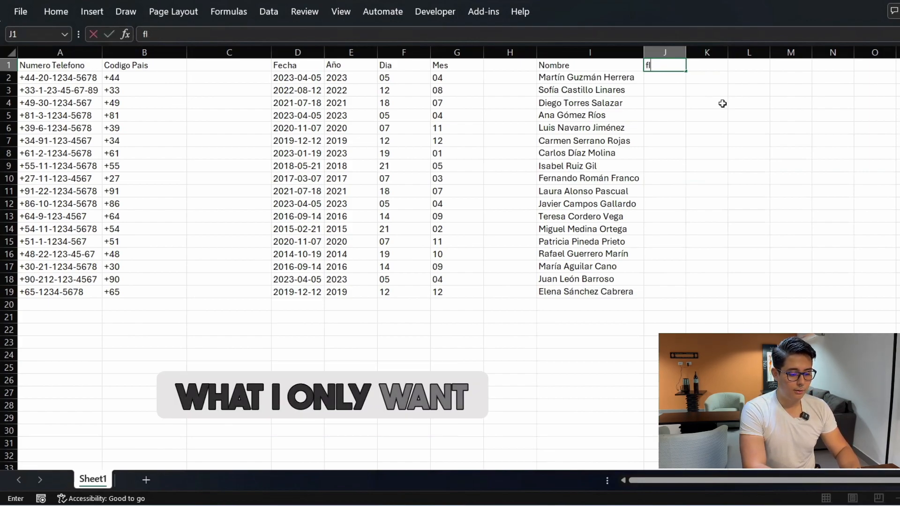
pyautogui.write('Find')
pyautogui.press('Return')
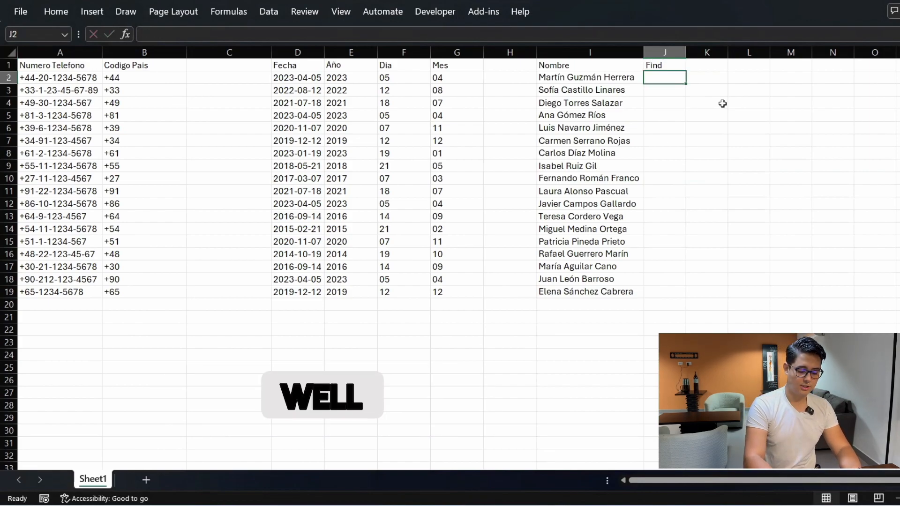
# Enter =+FIND(" ",I2) in J2, returning 7 for the first name's space
pyautogui.write('+')
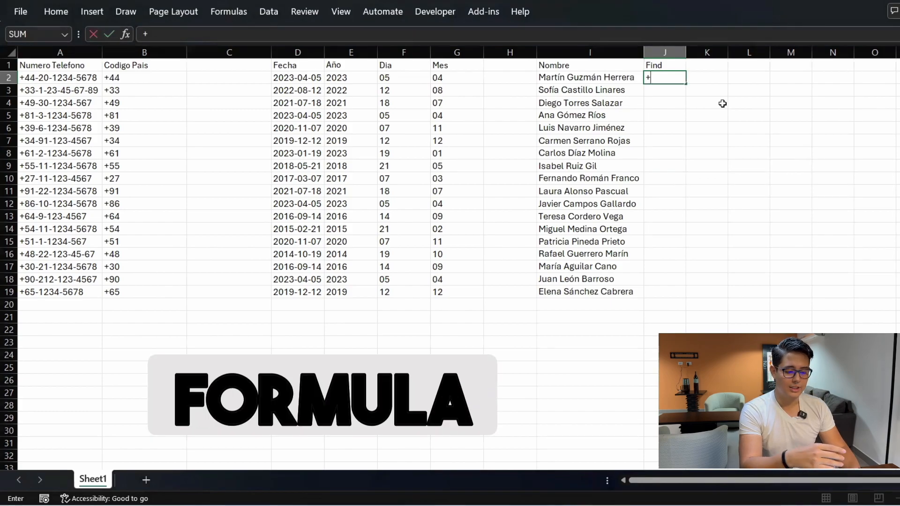
pyautogui.write('FIND(')
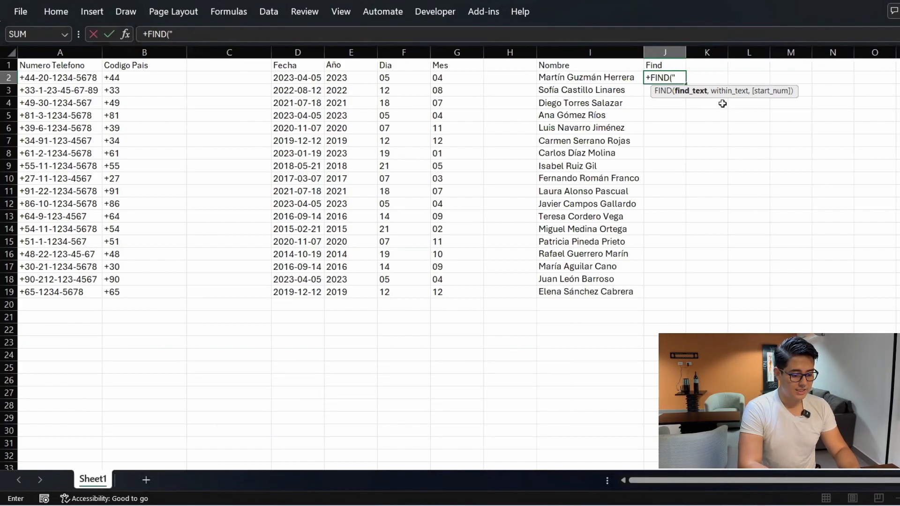
pyautogui.write('",')
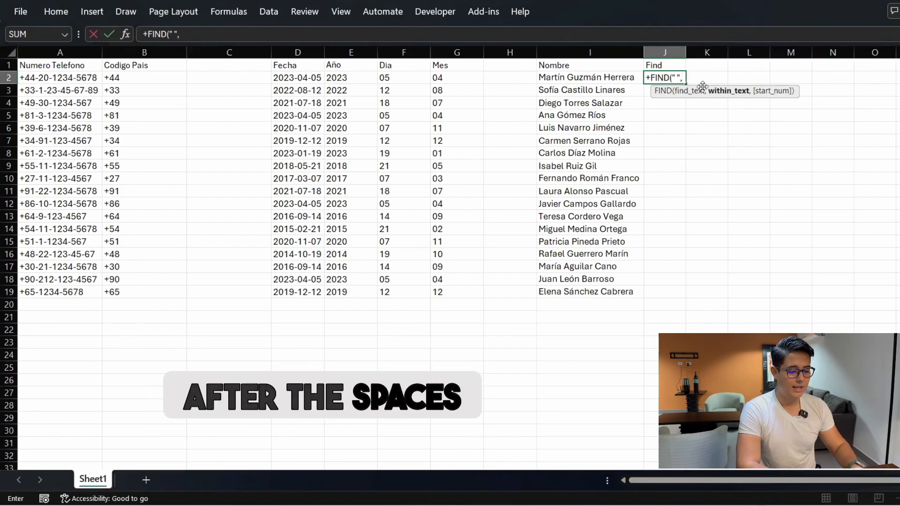
pyautogui.click(607, 78)
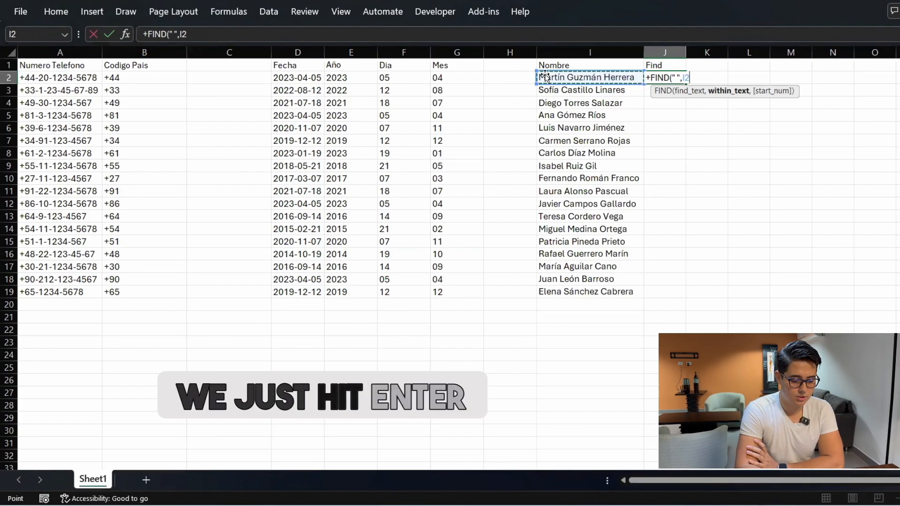
pyautogui.press('Return')
pyautogui.press('Up')
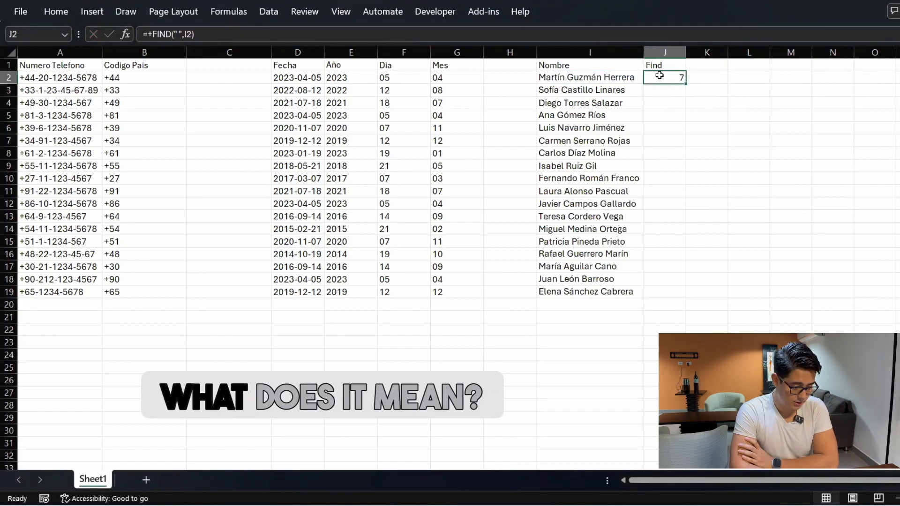
# Copy the J2 FIND formula into J3:J19 so every name shows its first-space position
pyautogui.press('Left')
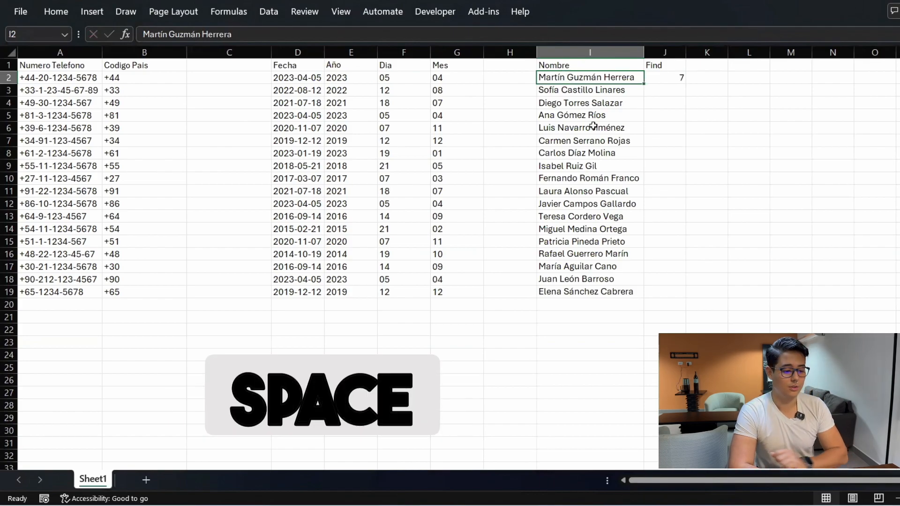
pyautogui.press('Right')
pyautogui.hotkey('ctrl', 'c')
pyautogui.press('Left')
pyautogui.hotkey('ctrl', 'Down')
pyautogui.press('Right')
pyautogui.hotkey('ctrl', 'shift', 'Up')
pyautogui.hotkey('shift', 'Down')
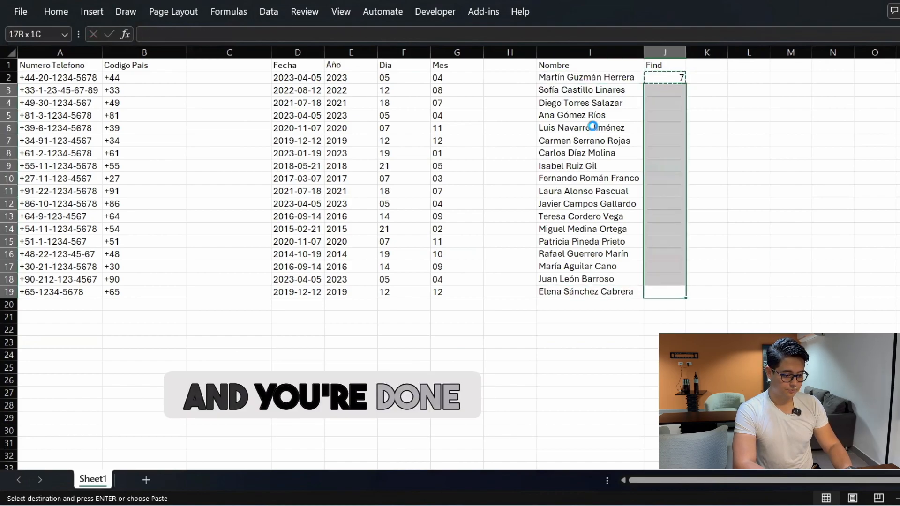
pyautogui.press('Return')
pyautogui.hotkey('ctrl', 'Up')
pyautogui.press('Right')
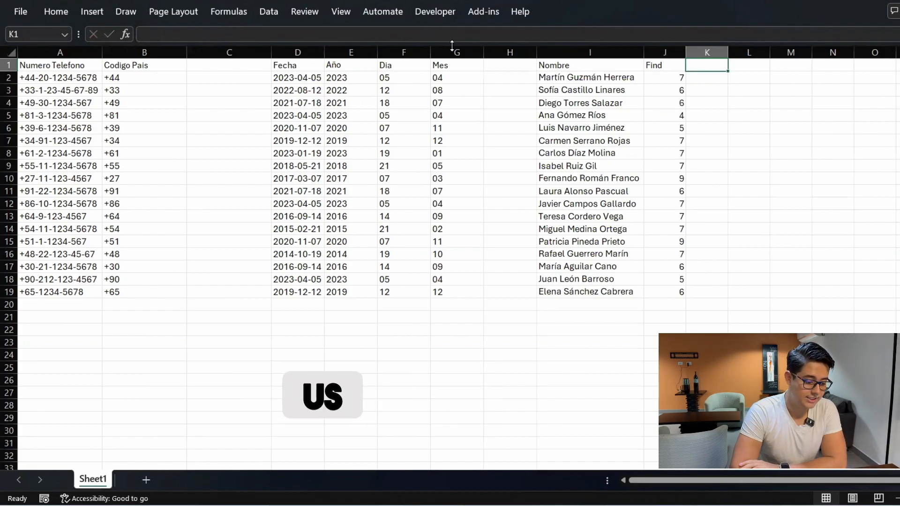
pyautogui.click(403, 78)
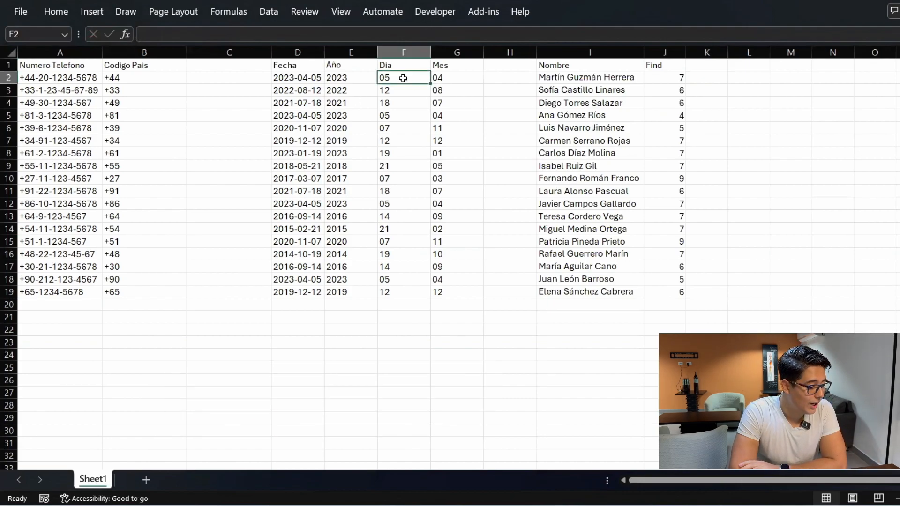
pyautogui.click(444, 79)
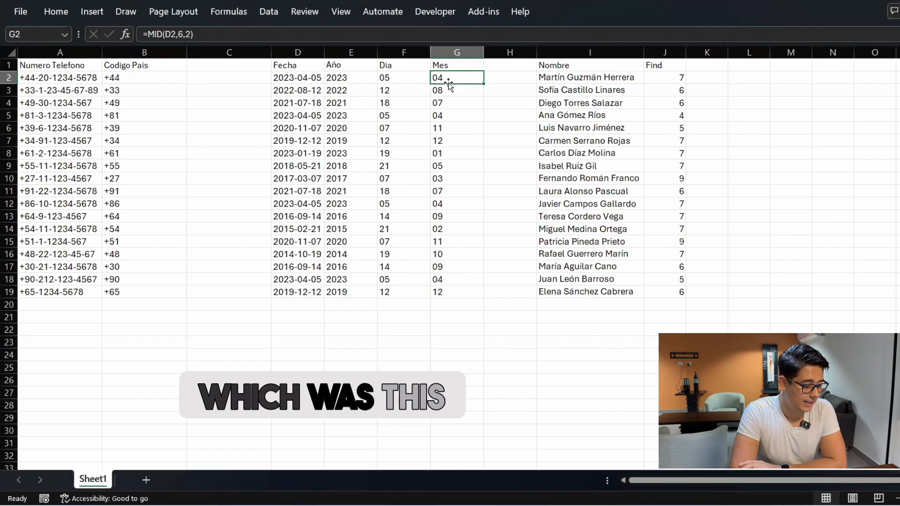
pyautogui.click(218, 40)
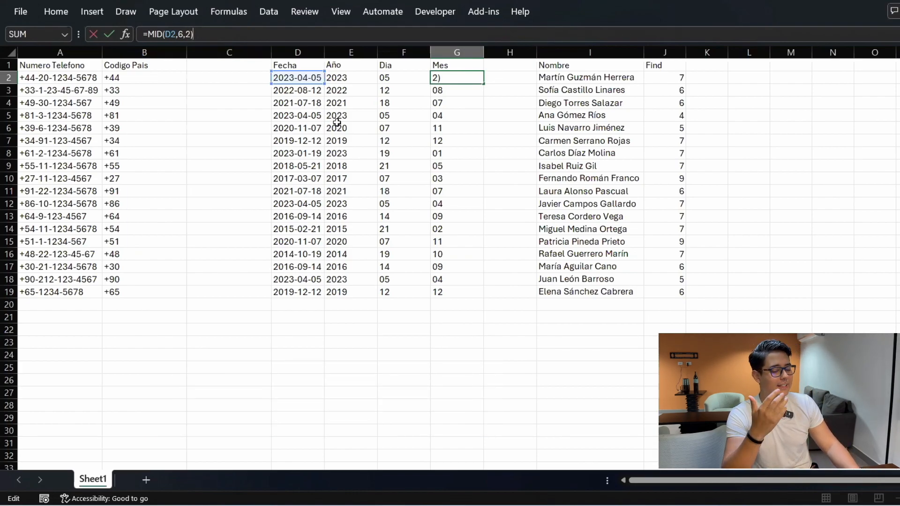
pyautogui.hotkey('ctrl', 'Return')
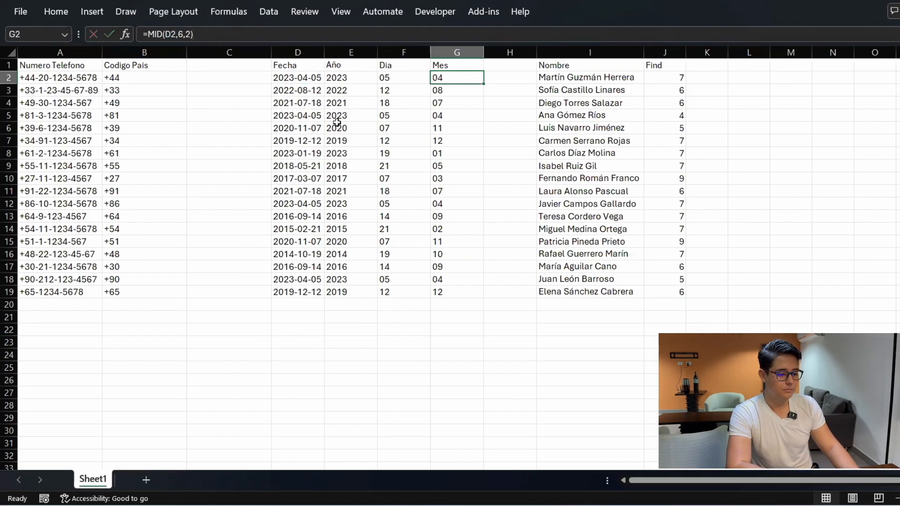
pyautogui.press('Right')
pyautogui.press('Right')
pyautogui.press('Right')
pyautogui.press('Right')
pyautogui.press('Up')
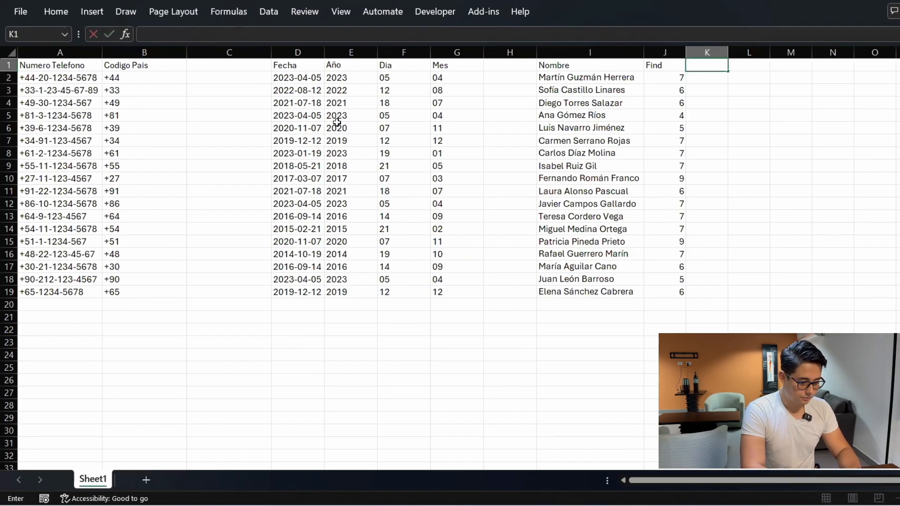
# Type the header Apellidos in K1
pyautogui.write('=MID')
pyautogui.press('BackSpace')
pyautogui.press('BackSpace')
pyautogui.press('BackSpace')
pyautogui.press('BackSpace')
pyautogui.write('mID')
pyautogui.press('BackSpace')
pyautogui.press('BackSpace')
pyautogui.press('BackSpace')
pyautogui.write('Mi')
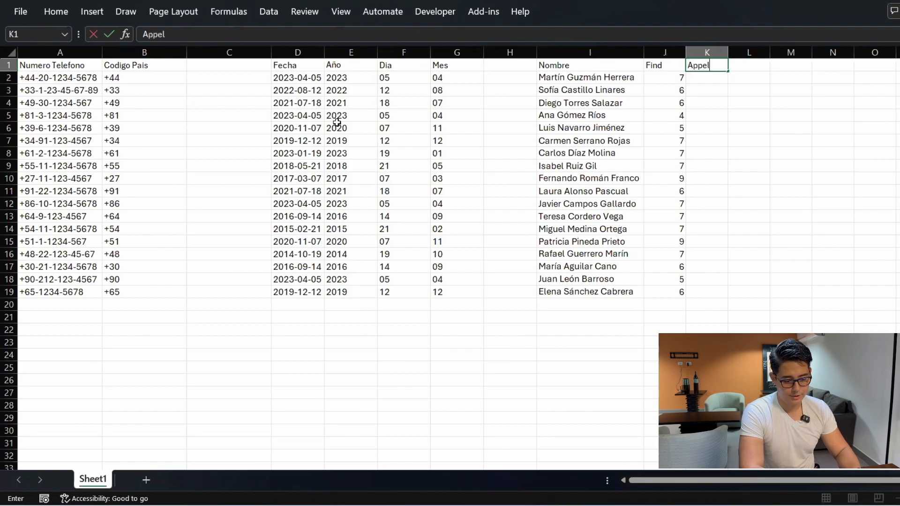
pyautogui.write('Appe')
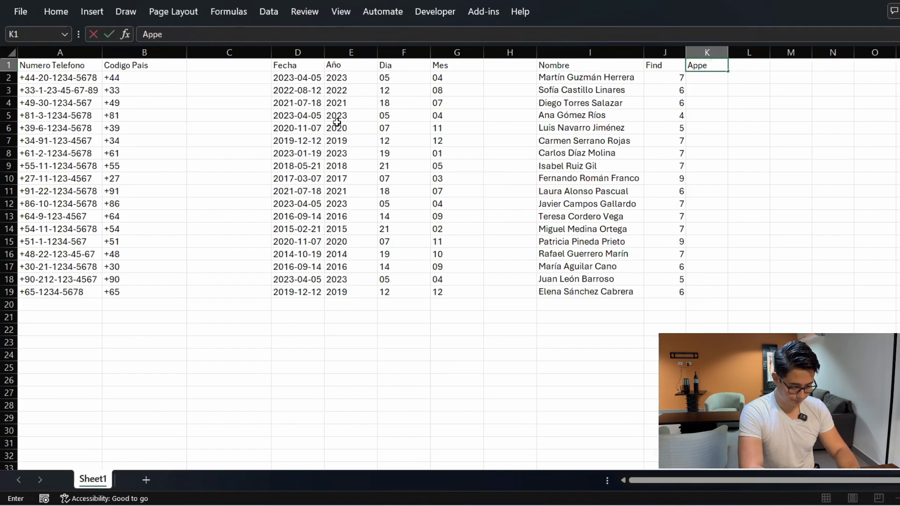
pyautogui.write('lidos')
pyautogui.press('Return')
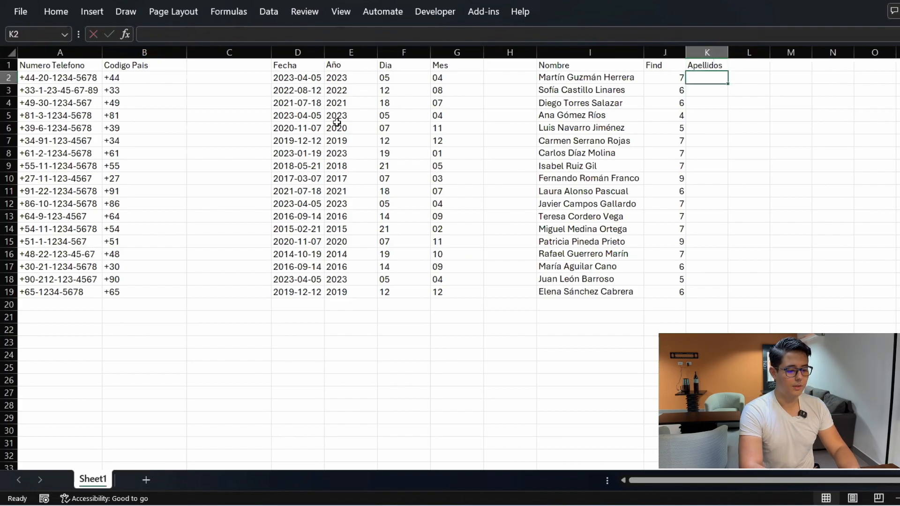
# Enter =+MID(I2,J2+1,50) in K2 to extract the first person's surname
pyautogui.write('+')
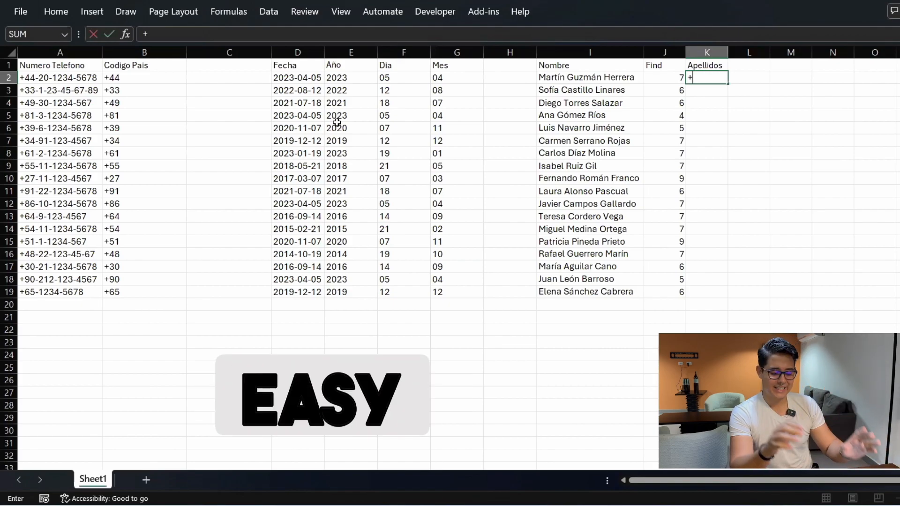
pyautogui.write('mid')
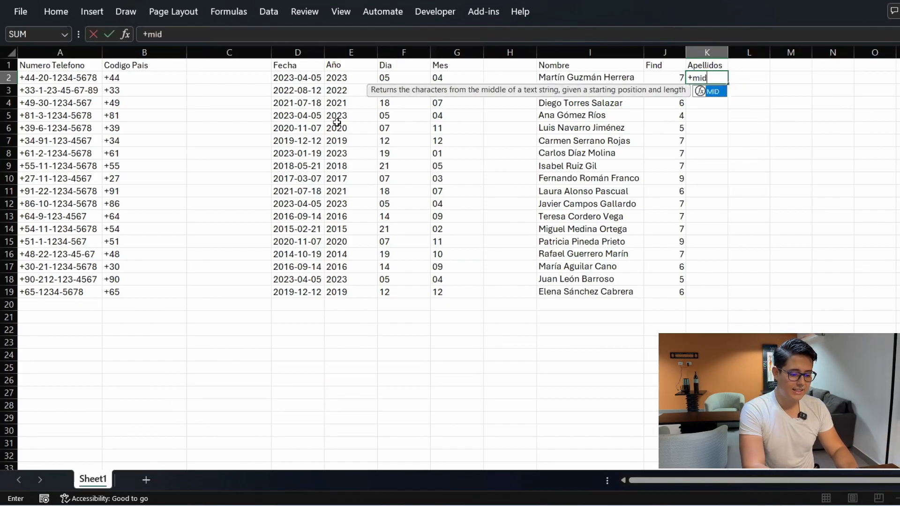
pyautogui.press('Tab')
pyautogui.press('Left')
pyautogui.press('Left')
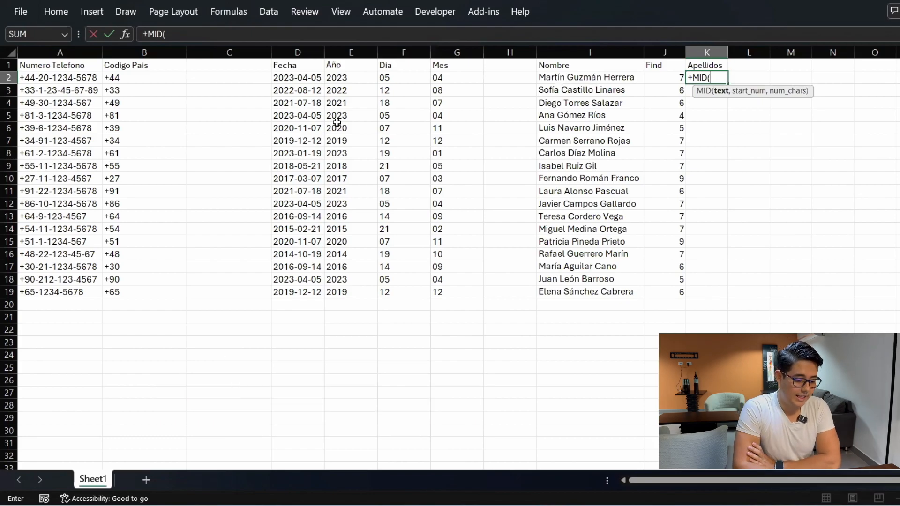
pyautogui.write(',J2')
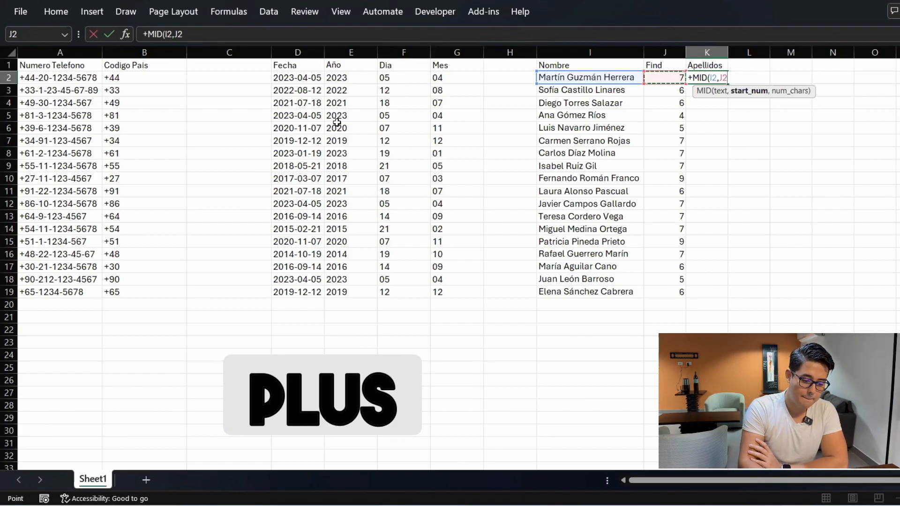
pyautogui.write('+1')
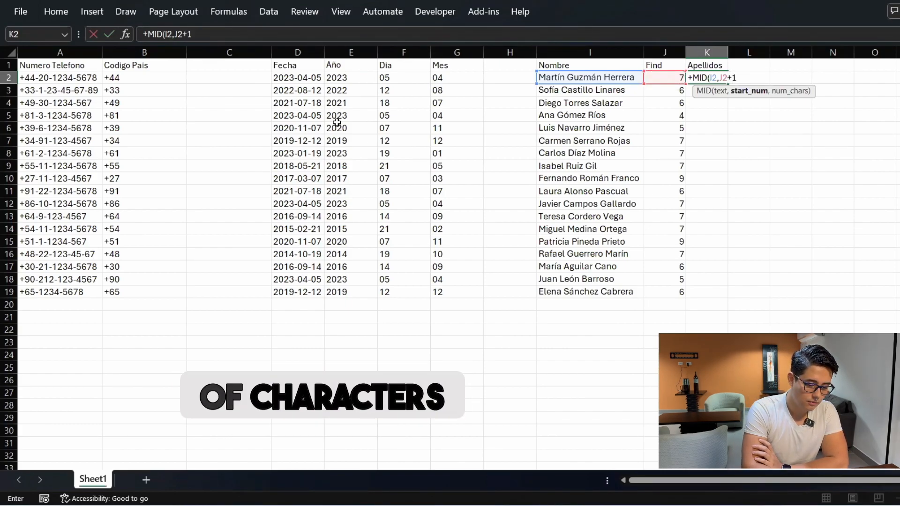
pyautogui.write(',50')
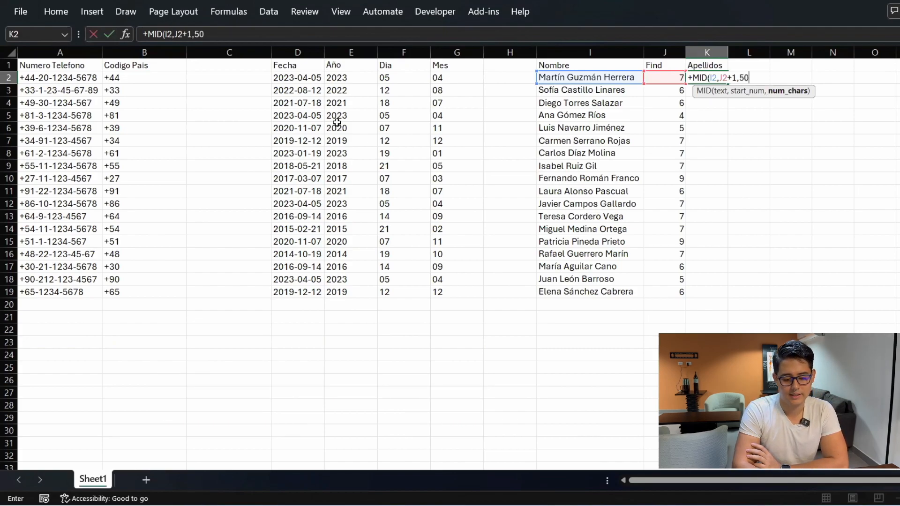
pyautogui.press('Return')
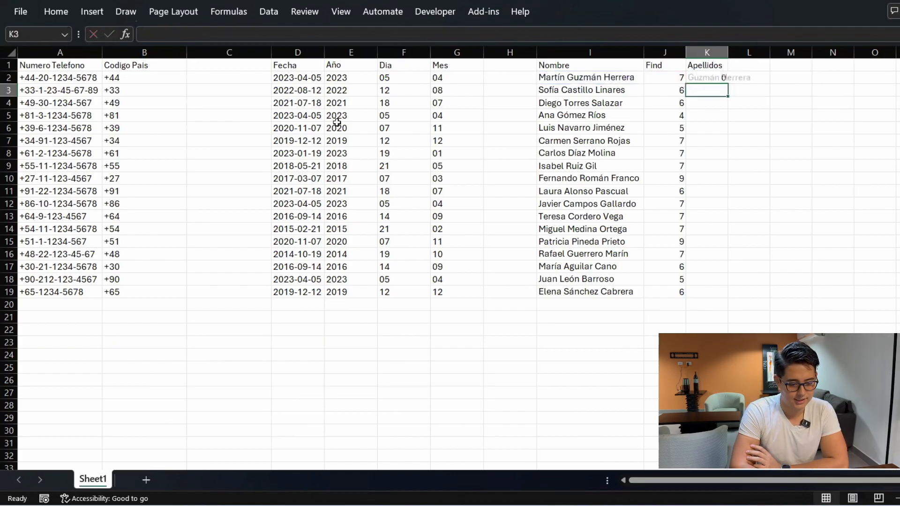
pyautogui.press('Up')
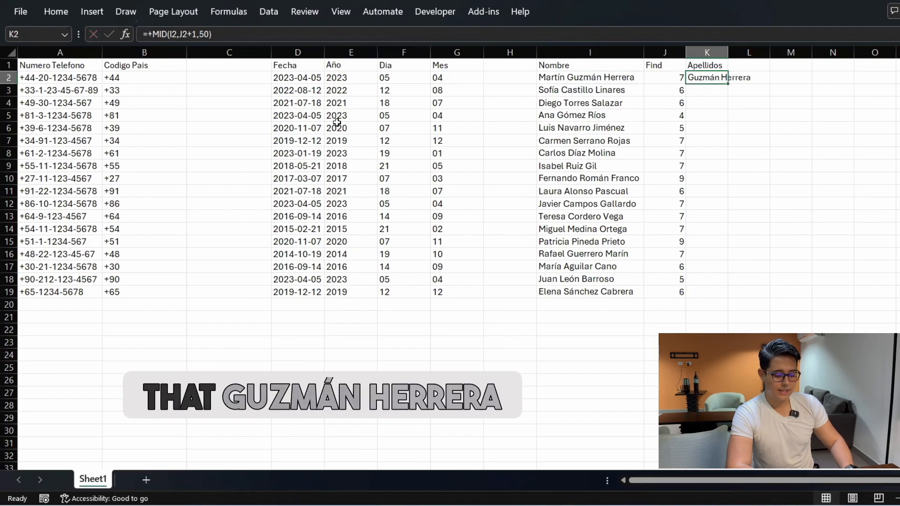
# Copy the K2 surname formula into K3:K19
pyautogui.hotkey('ctrl', 'c')
pyautogui.hotkey('ctrl', 'Down')
pyautogui.hotkey('ctrl', 'Up')
pyautogui.hotkey('ctrl', 'Up')
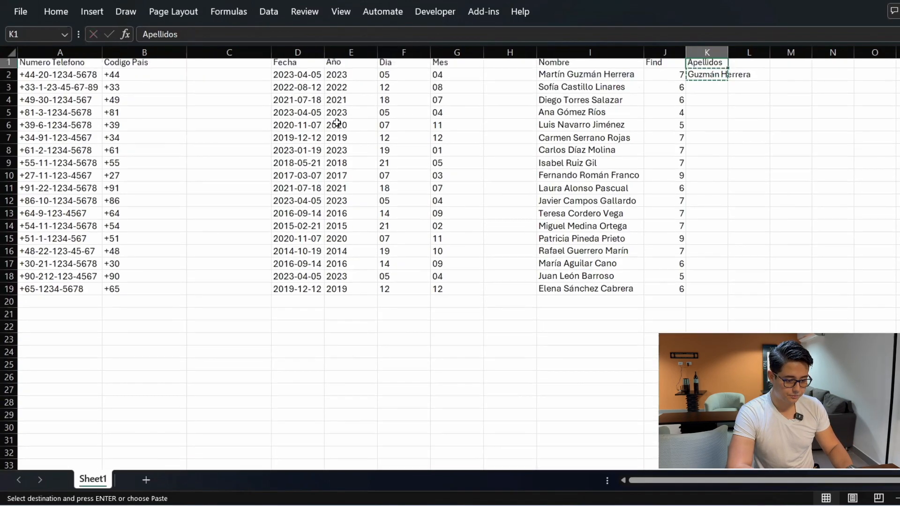
pyautogui.press('Down')
pyautogui.press('Left')
pyautogui.hotkey('ctrl', 'Down')
pyautogui.press('Right')
pyautogui.hotkey('ctrl', 'shift', 'Up')
pyautogui.hotkey('shift', 'Down')
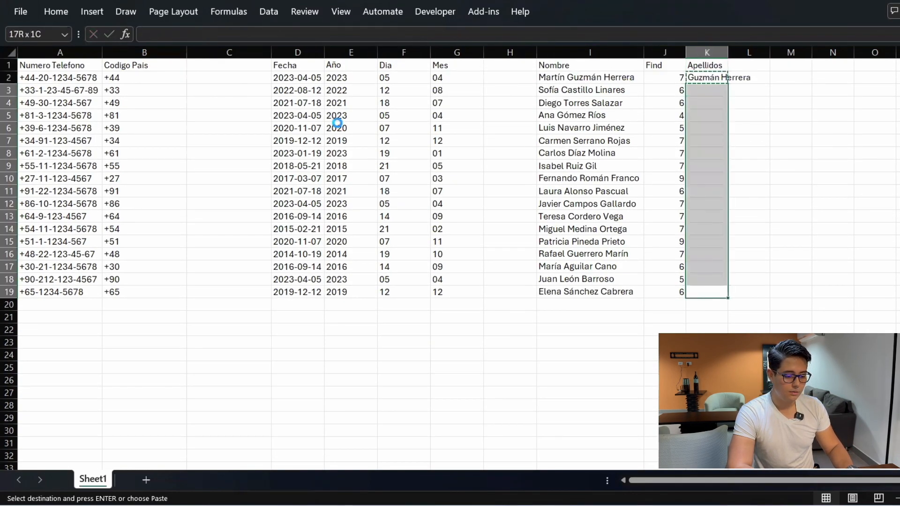
pyautogui.press('Return')
pyautogui.press('Up')
pyautogui.hotkey('ctrl', 'Up')
# AutoFit column K's width to the Apellidos values in K1:K19
pyautogui.press('Right')
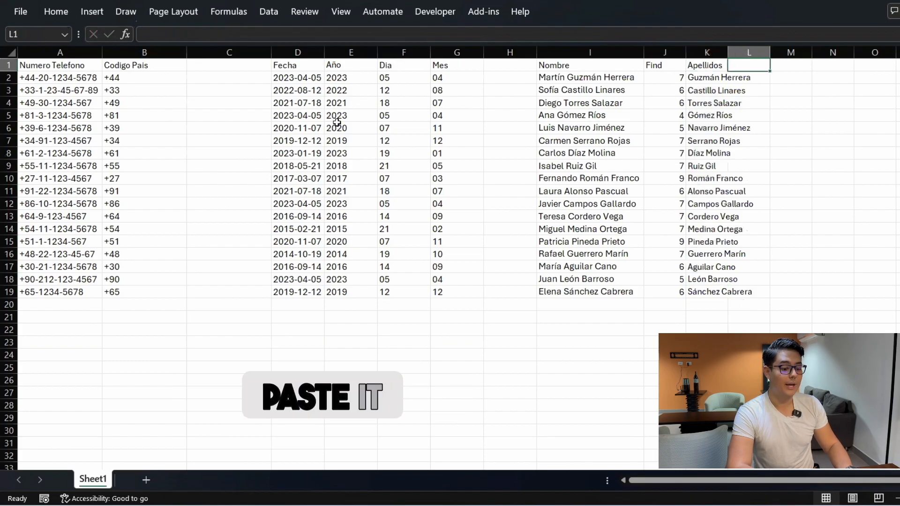
pyautogui.press('Left')
pyautogui.hotkey('ctrl', 'shift', 'Down')
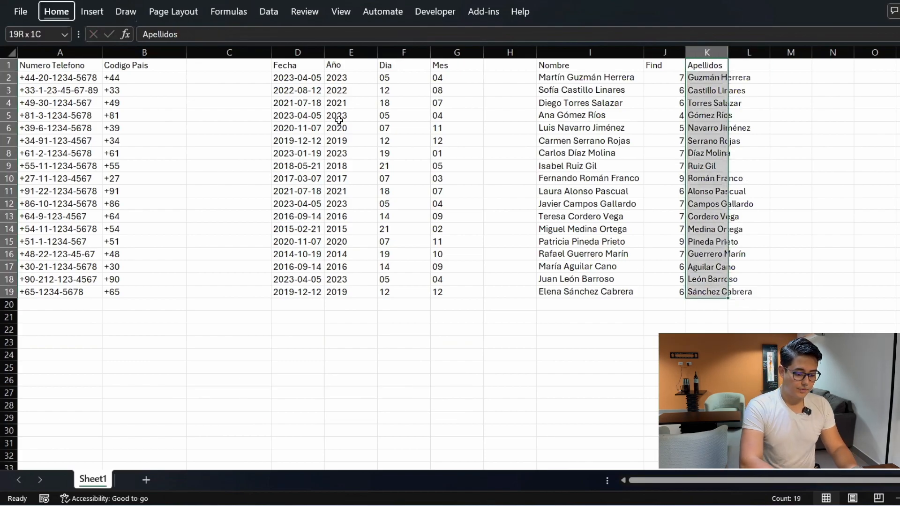
pyautogui.hotkey('alt', 'h')
pyautogui.press('o')
pyautogui.press('i')
pyautogui.press('Down')
pyautogui.press('Right')
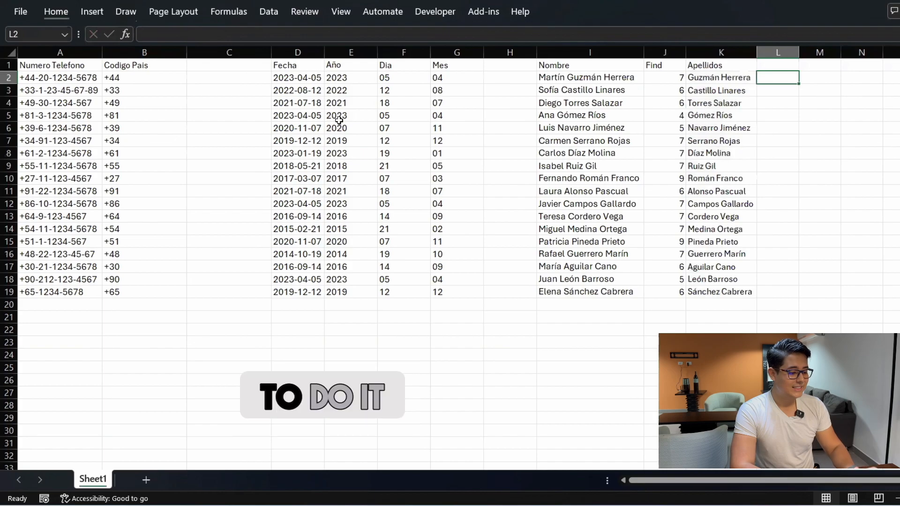
pyautogui.press('Left')
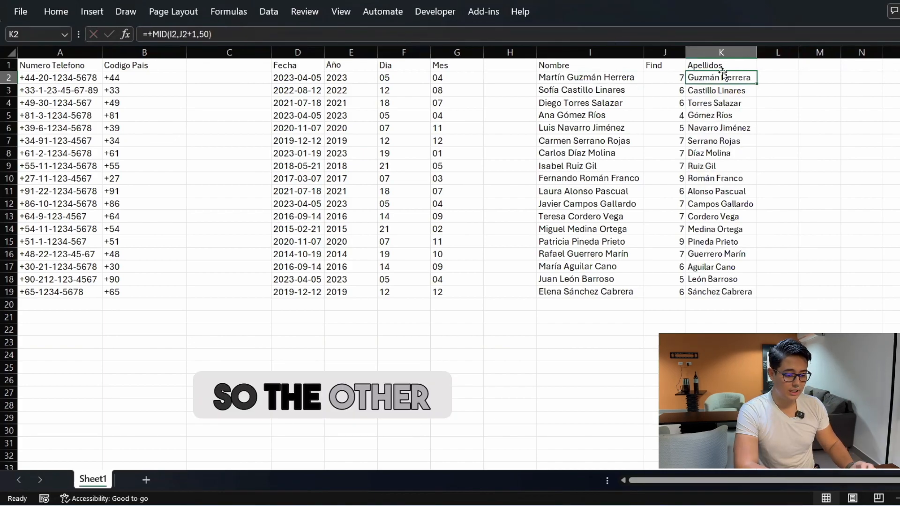
pyautogui.click(328, 30)
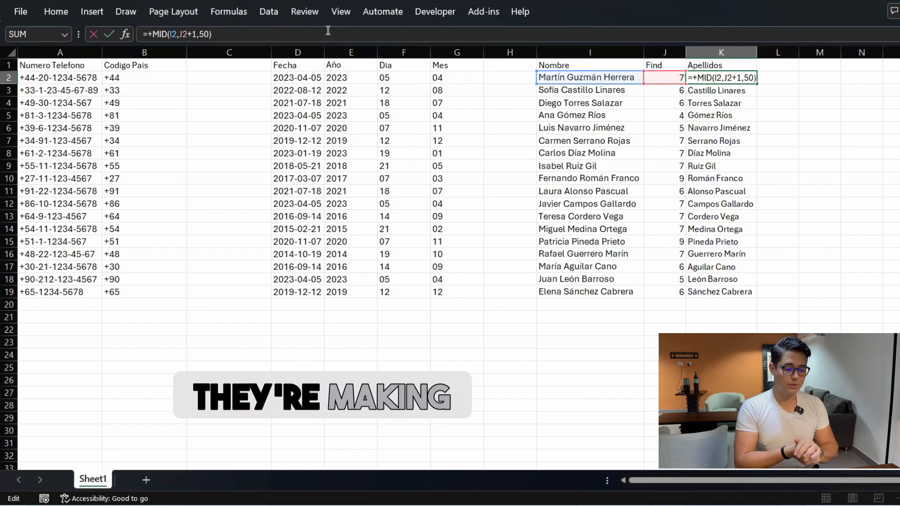
pyautogui.press('Escape')
pyautogui.press('Left')
pyautogui.press('F2')
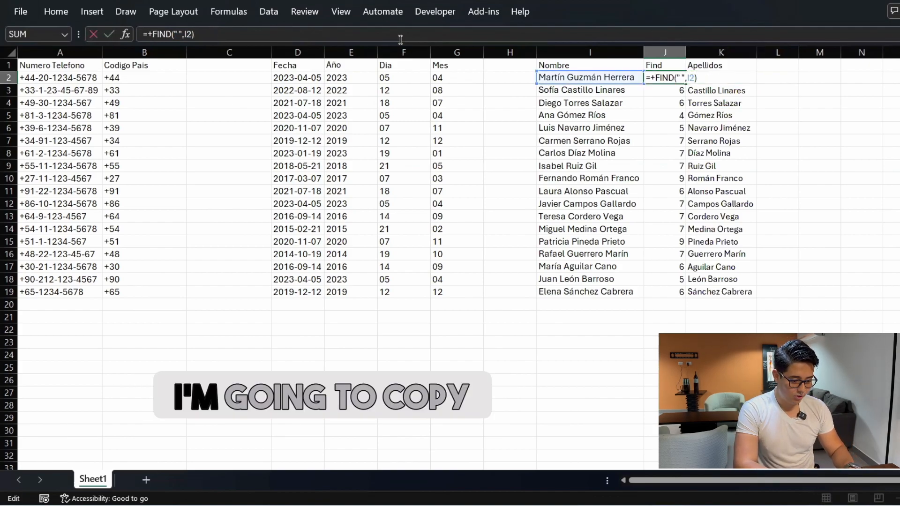
pyautogui.hotkey('shift', 'Left')
pyautogui.hotkey('shift', 'Left')
pyautogui.hotkey('shift', 'Left')
pyautogui.hotkey('shift', 'Left')
pyautogui.hotkey('shift', 'Left')
pyautogui.hotkey('shift', 'Left')
pyautogui.hotkey('shift', 'Left')
pyautogui.hotkey('shift', 'Left')
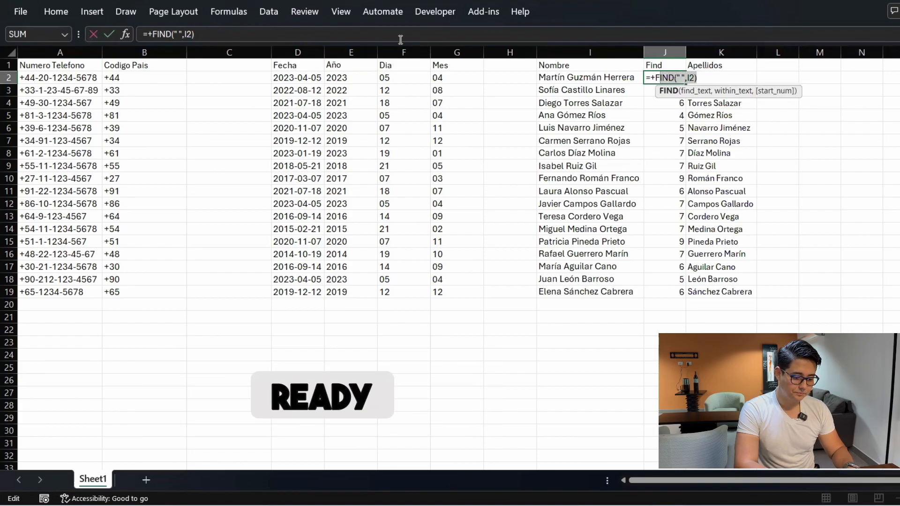
pyautogui.hotkey('shift', 'Left')
pyautogui.press('Escape')
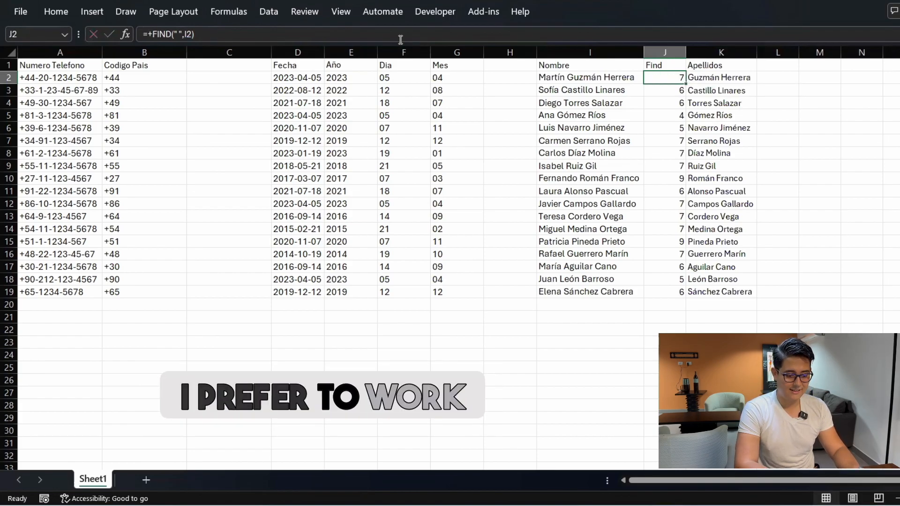
pyautogui.press('Right')
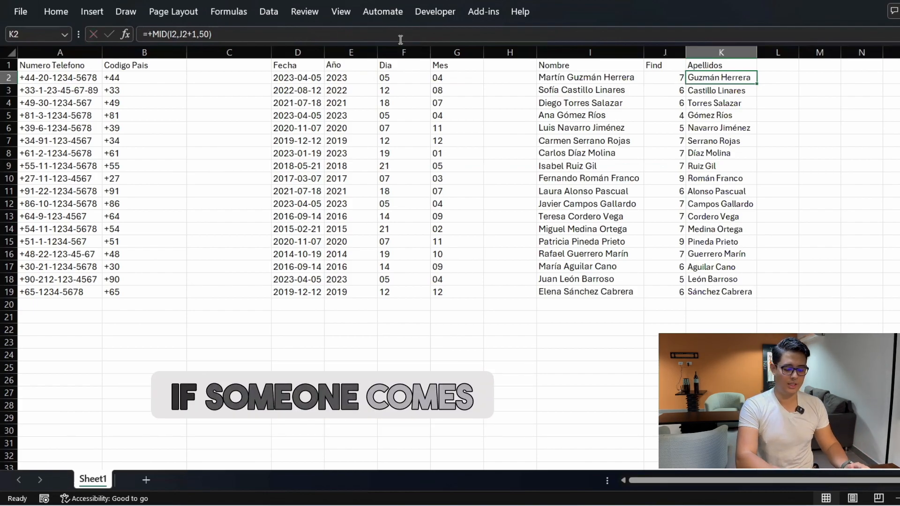
pyautogui.press('Left')
pyautogui.press('Delete')
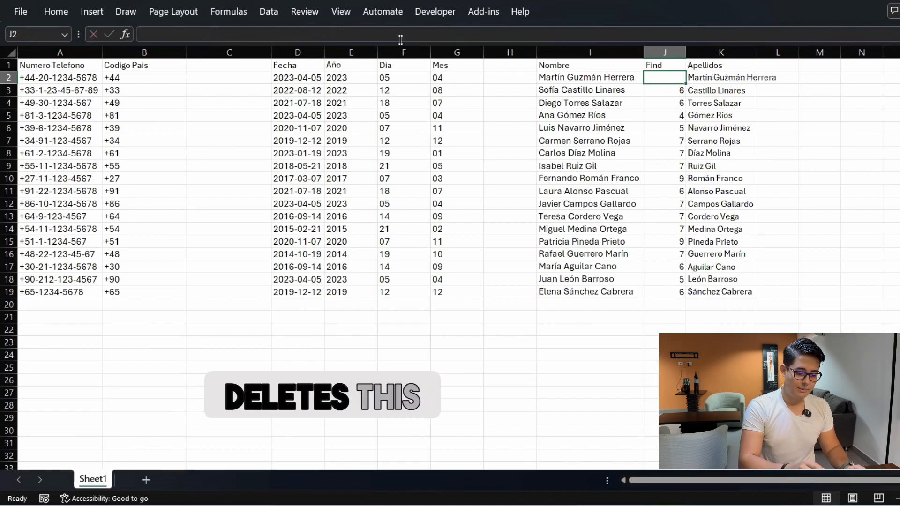
pyautogui.press('Right')
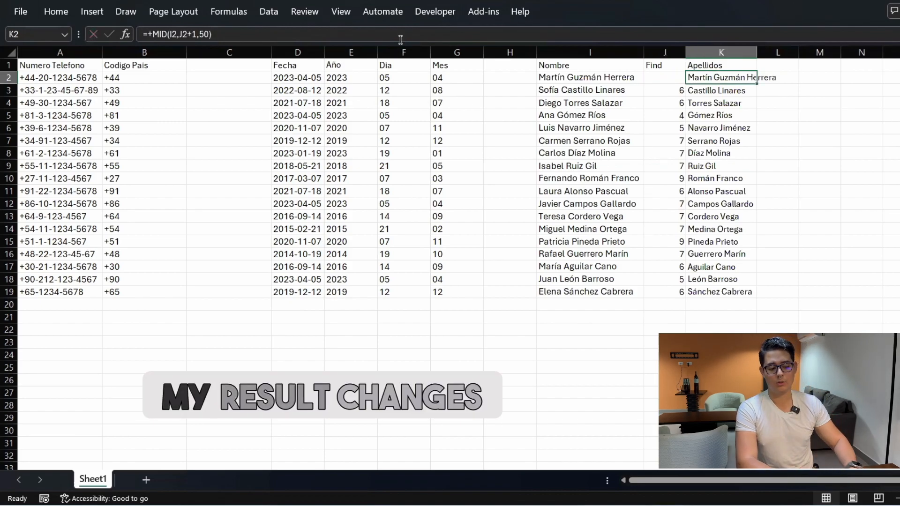
pyautogui.hotkey('ctrl', 'z')
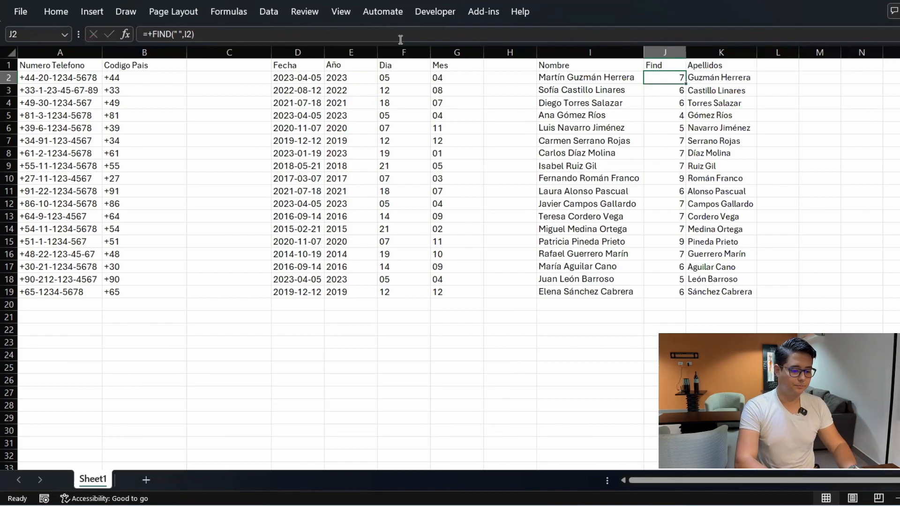
pyautogui.press('Right')
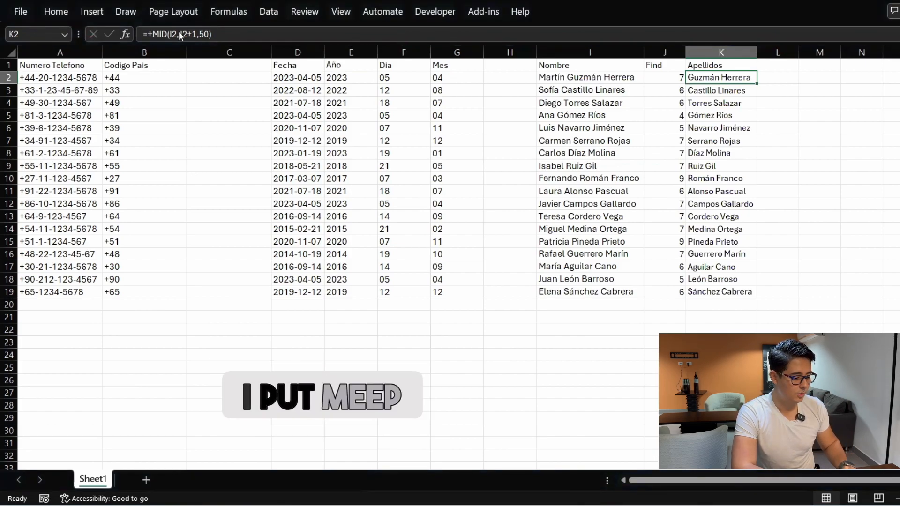
# Replace J2 in the K2 formula with FIND(" ",I2), giving =+MID(I2,FIND(" ",I2)+1,50)
pyautogui.click(209, 35)
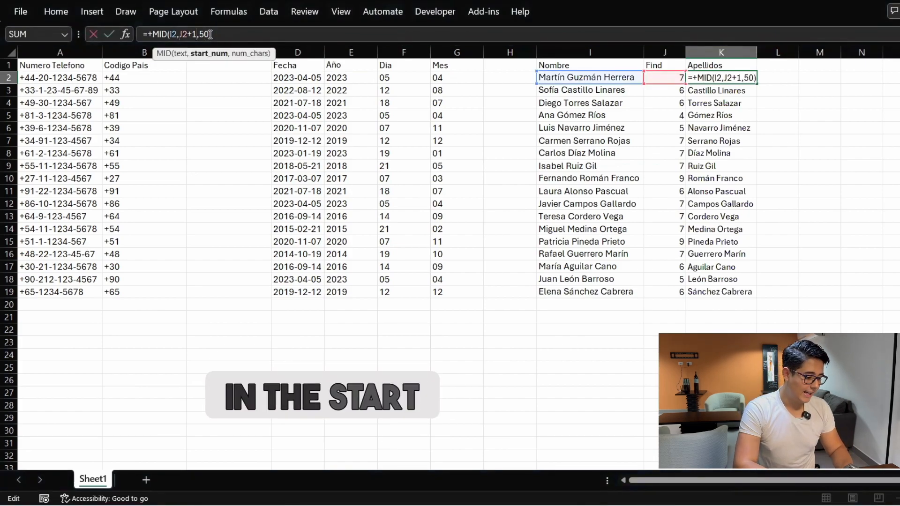
pyautogui.press('Left')
pyautogui.press('Left')
pyautogui.press('Left')
pyautogui.press('Left')
pyautogui.press('Left')
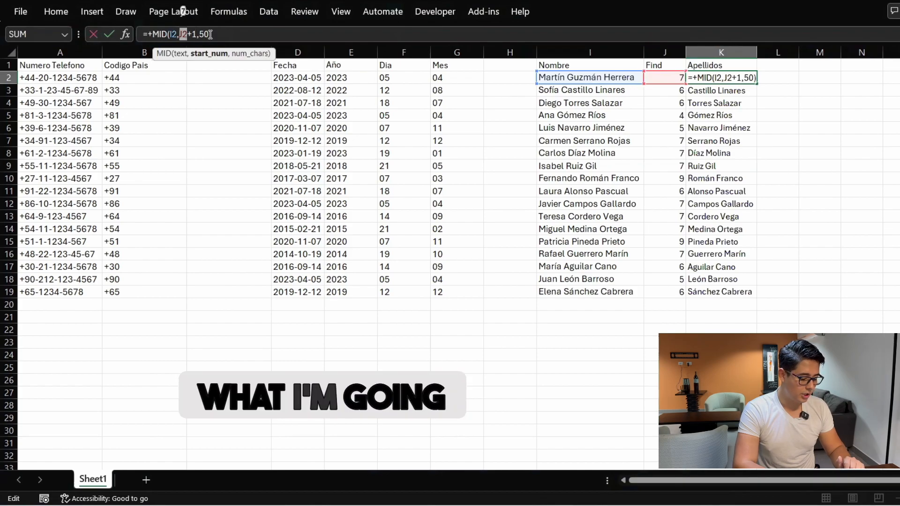
pyautogui.hotkey('ctrl', 'v')
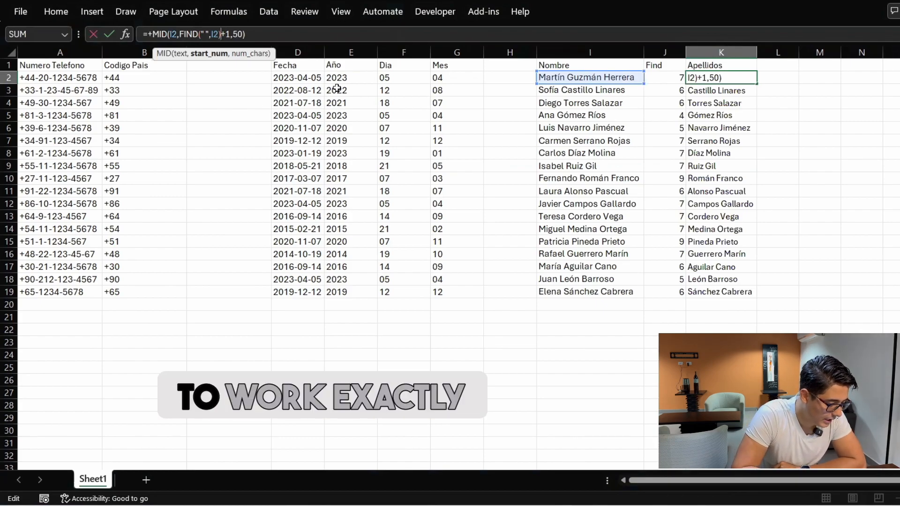
pyautogui.press('Return')
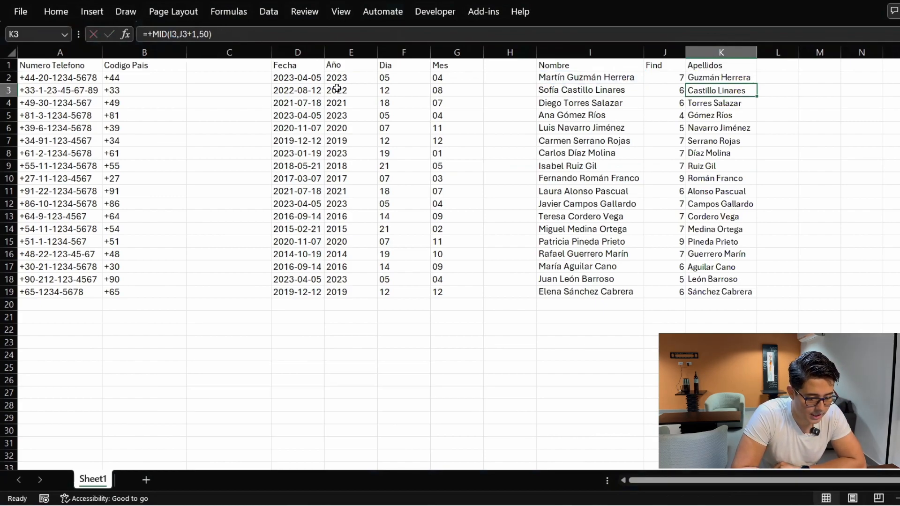
pyautogui.press('Up')
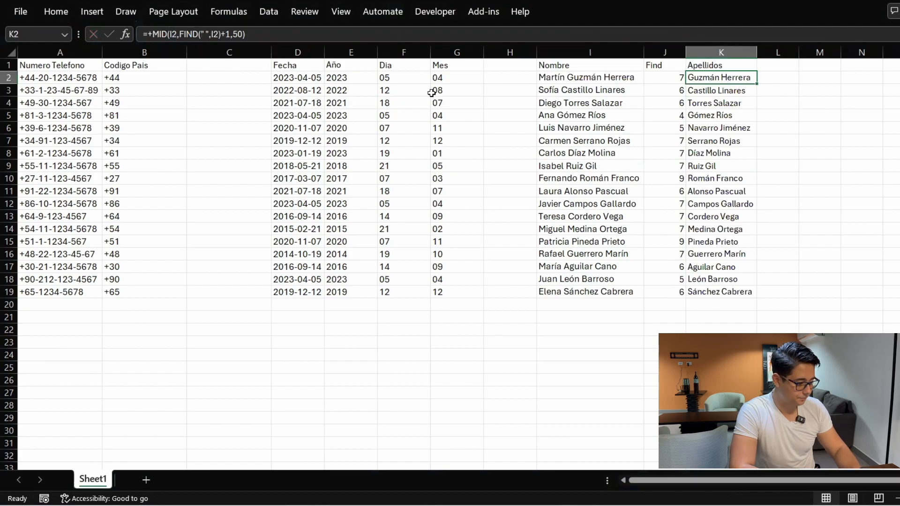
# Copy the nested MID formula down the Apellidos column and check it in K2 and K3
pyautogui.hotkey('ctrl', 'c')
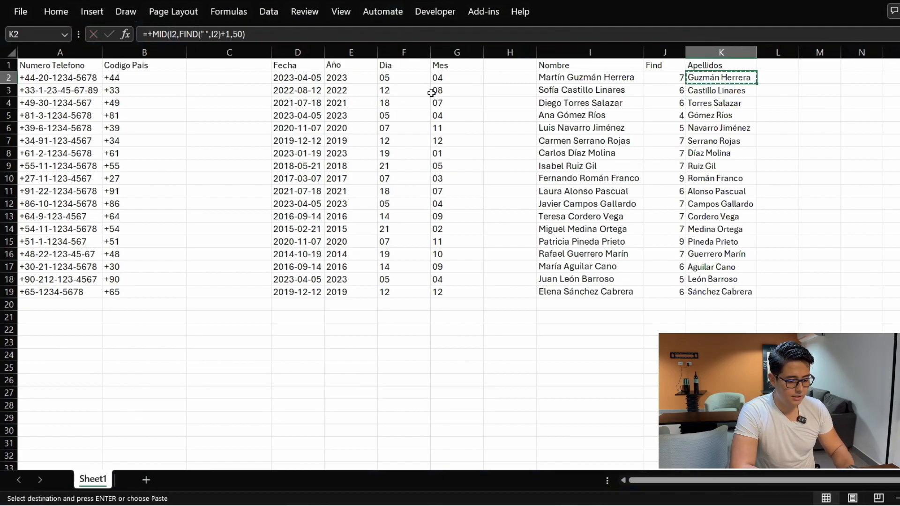
pyautogui.hotkey('shift', 'Down')
pyautogui.hotkey('shift', 'Down')
pyautogui.hotkey('shift', 'Down')
pyautogui.hotkey('shift', 'Down')
pyautogui.hotkey('shift', 'Down')
pyautogui.hotkey('shift', 'Down')
pyautogui.hotkey('shift', 'Down')
pyautogui.hotkey('shift', 'Down')
pyautogui.hotkey('shift', 'Down')
pyautogui.hotkey('shift', 'Down')
pyautogui.hotkey('shift', 'Down')
pyautogui.hotkey('shift', 'Down')
pyautogui.hotkey('shift', 'Down')
pyautogui.hotkey('shift', 'Down')
pyautogui.hotkey('shift', 'Down')
pyautogui.hotkey('shift', 'Down')
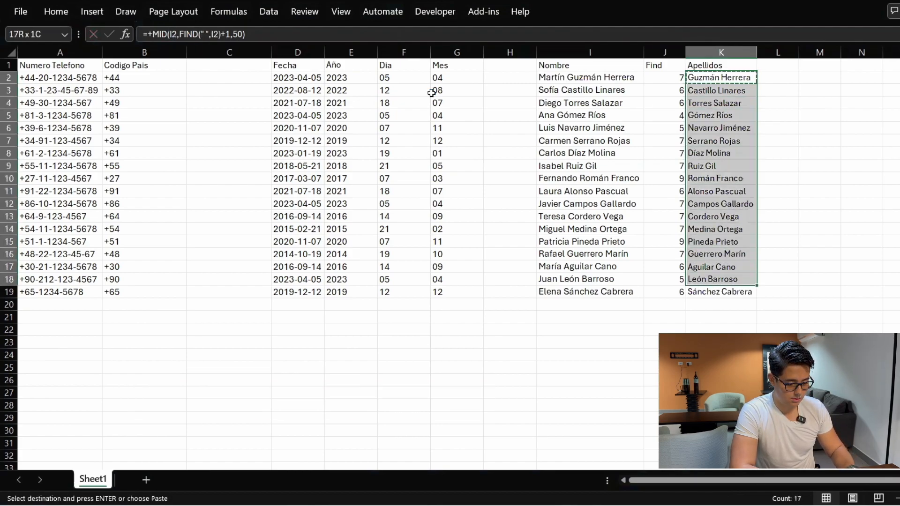
pyautogui.hotkey('ctrl', 'v')
pyautogui.press('Up')
pyautogui.press('Down')
pyautogui.press('F2')
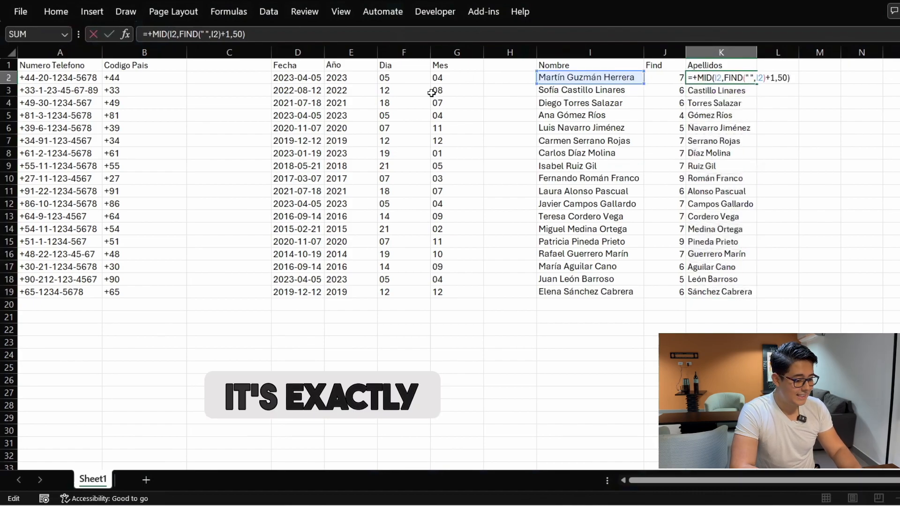
pyautogui.press('Return')
pyautogui.press('F2')
pyautogui.press('Escape')
# Delete the Find values in J2:J19, then undo the deletion
pyautogui.press('Left')
pyautogui.press('Up')
pyautogui.press('Up')
pyautogui.press('Down')
pyautogui.hotkey('ctrl', 'shift', 'Down')
pyautogui.press('Delete')
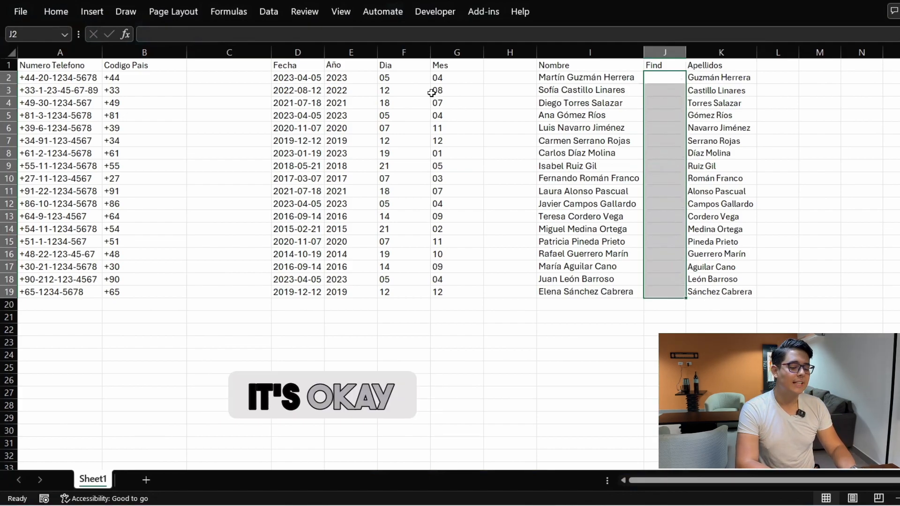
pyautogui.hotkey('ctrl', 'z')
pyautogui.press('Right')
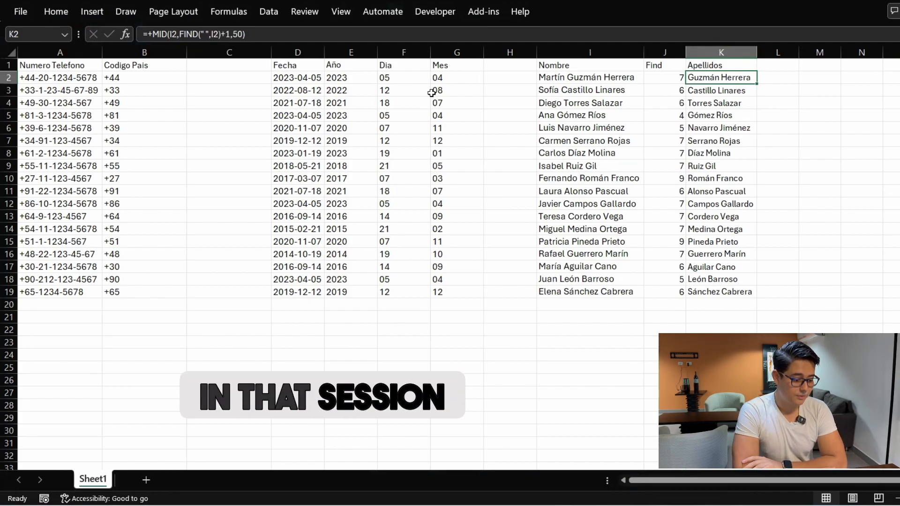
pyautogui.press('Left')
pyautogui.press('Left')
pyautogui.press('Left')
pyautogui.press('Left')
pyautogui.press('Left')
pyautogui.press('Left')
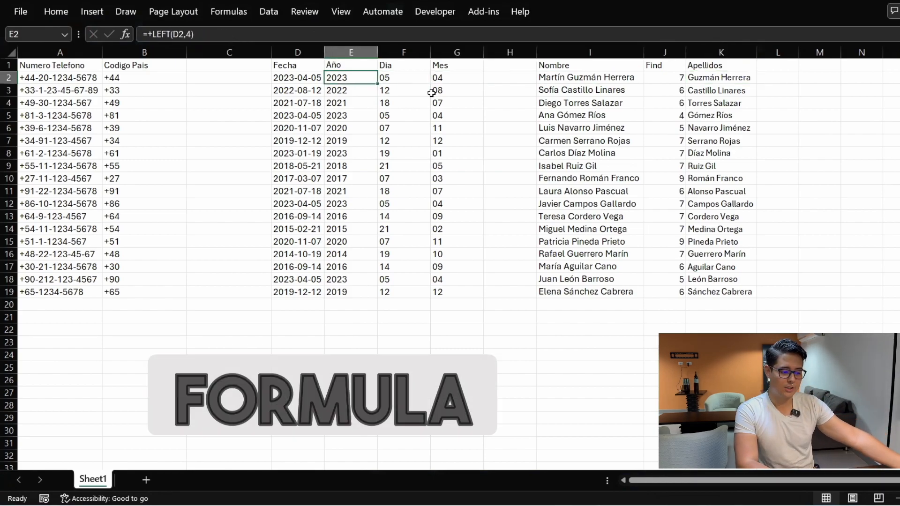
pyautogui.press('Right')
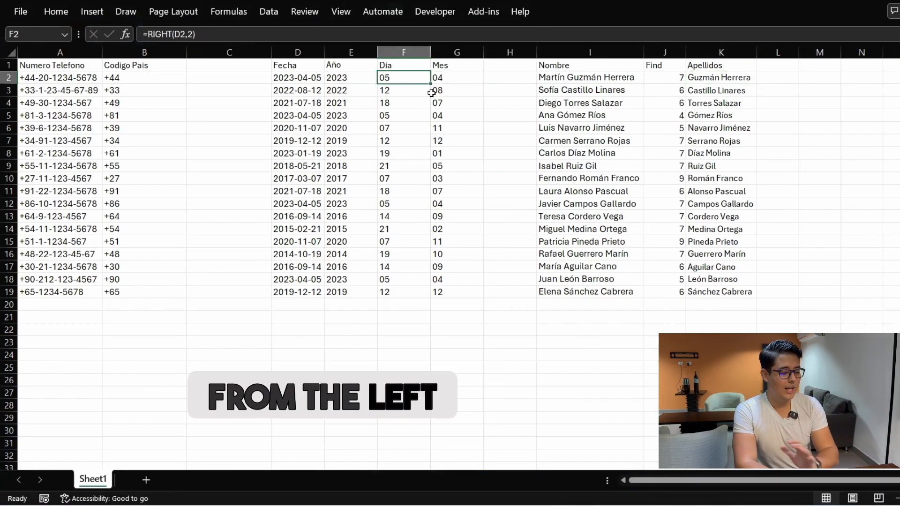
pyautogui.press('Right')
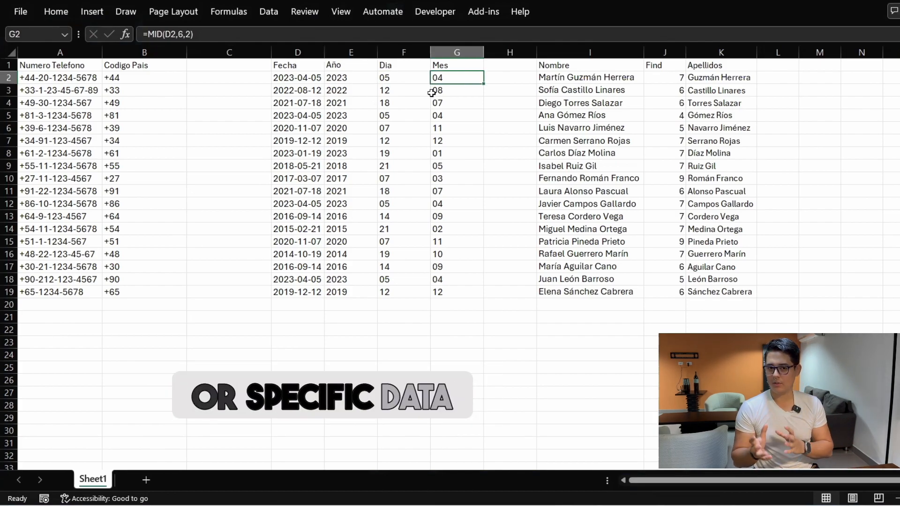
pyautogui.press('Left')
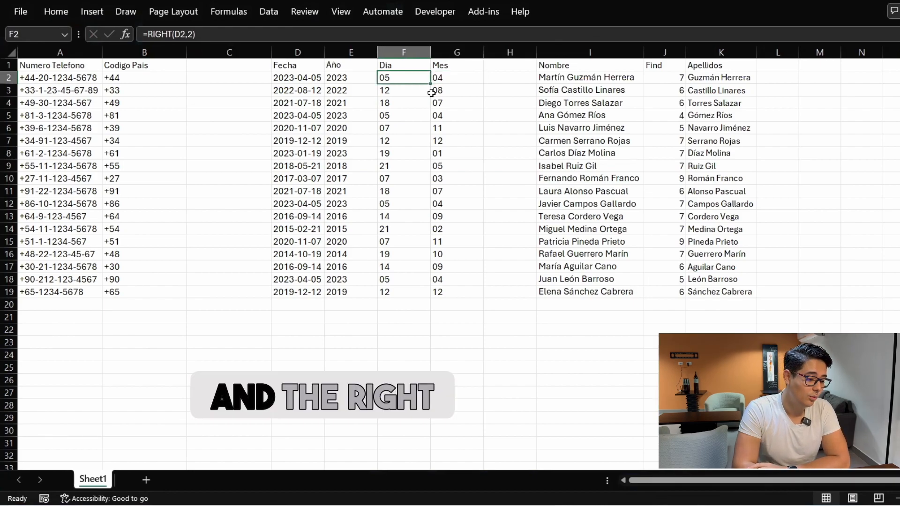